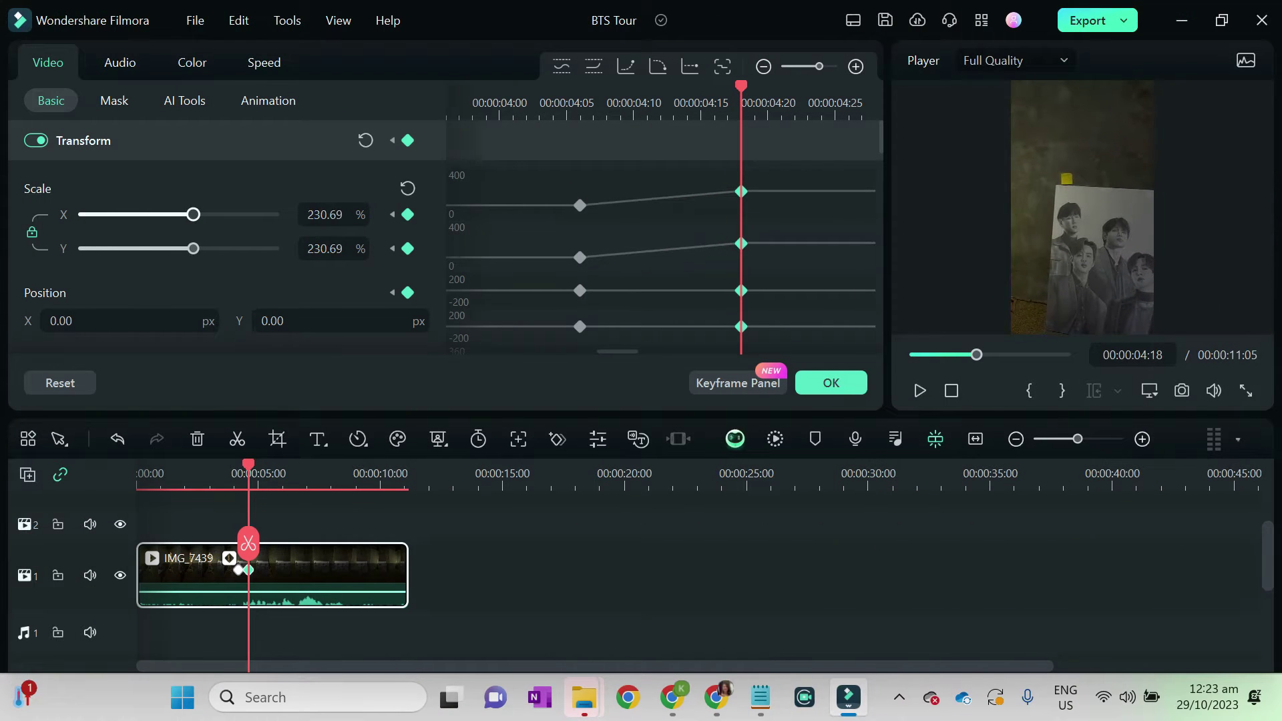
- Nudge the clip's Scale slider up in the Keyframe Panel and step back one frame
{"action": "mouse_move", "coordinate": [193, 215]}
{"action": "left_mouse_down"}
{"action": "mouse_move", "coordinate": [247, 215]}
{"action": "mouse_move", "coordinate": [196, 215]}
{"action": "left_mouse_up"}
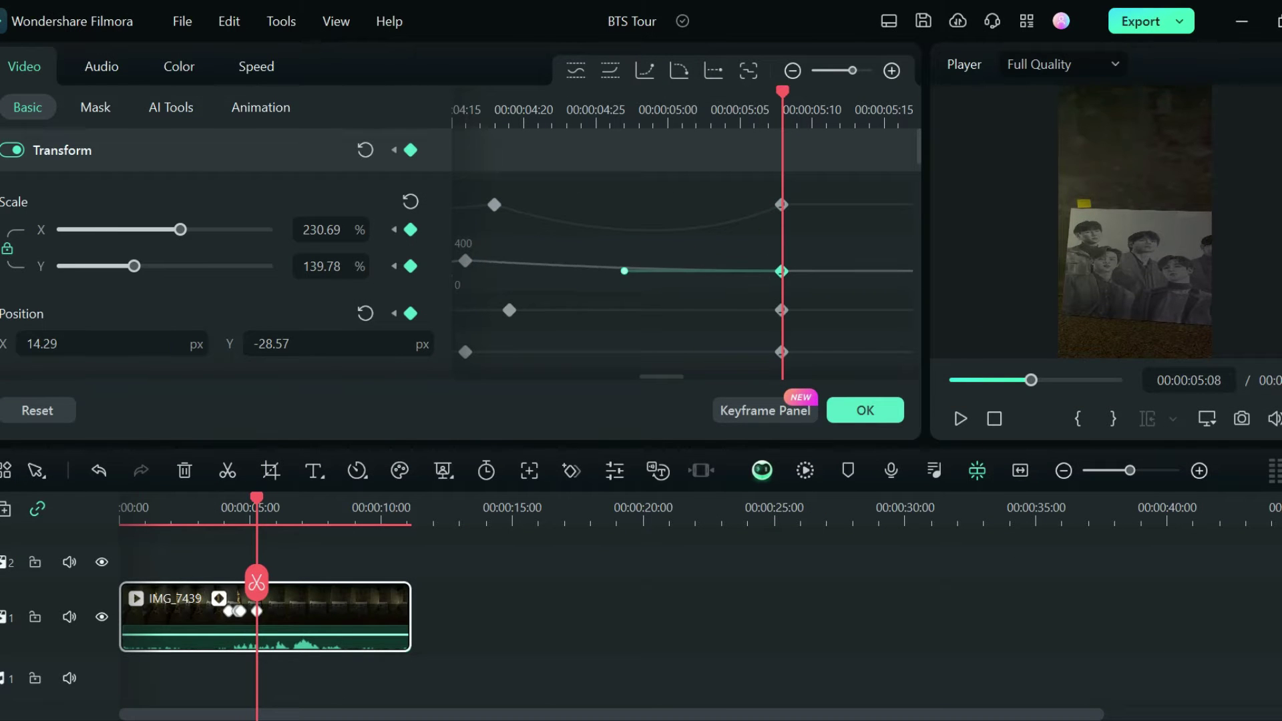
{"action": "key", "text": "Left"}
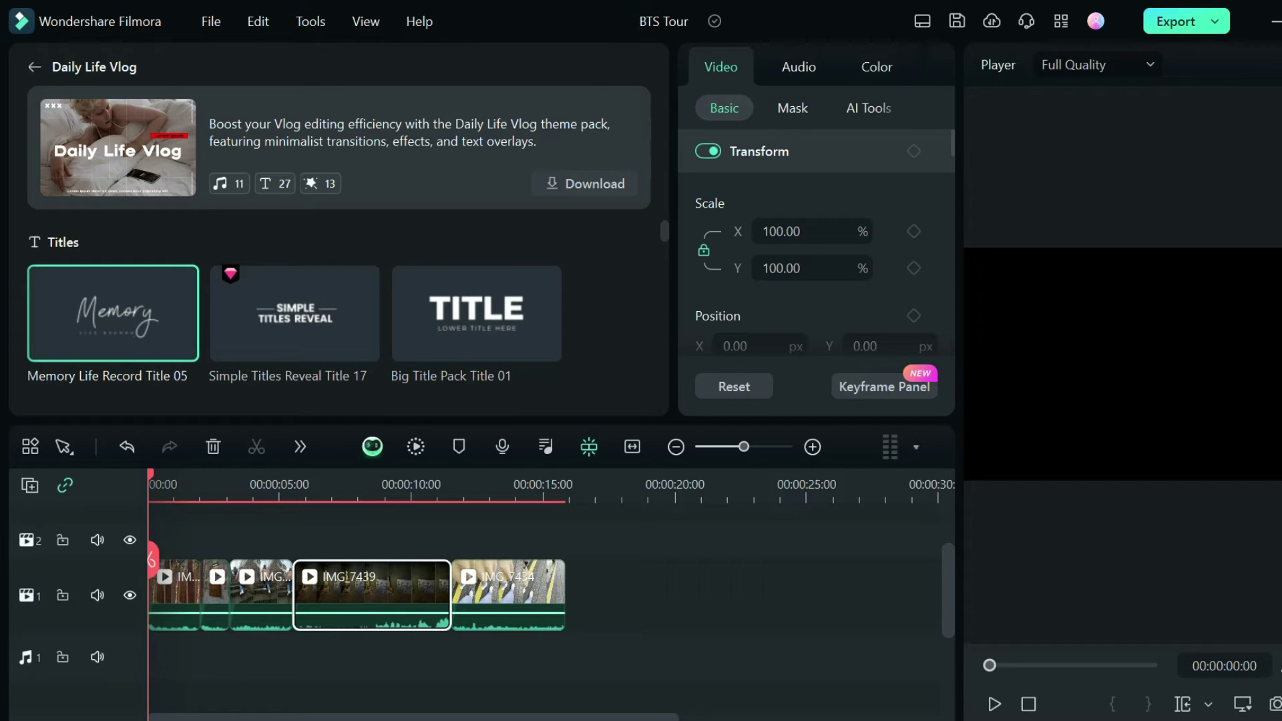
- Add Memory Life Record Title 05 at the playhead on track 2 above the vlog clips
{"action": "key", "text": "alt+a"}
{"action": "key", "text": "space"}
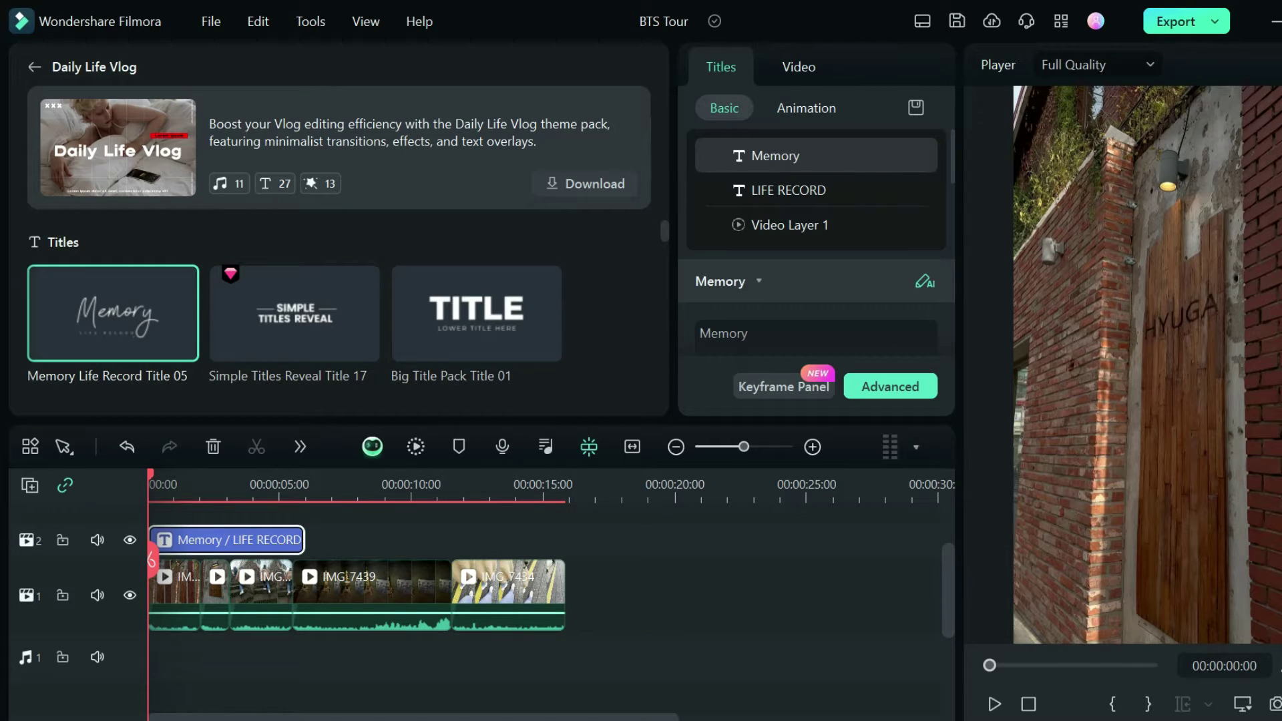
- Stretch the title across all clips and change its first line to a centred 'BTS TOUR'
{"action": "left_click_drag", "start_coordinate": [304, 539], "coordinate": [563, 539]}
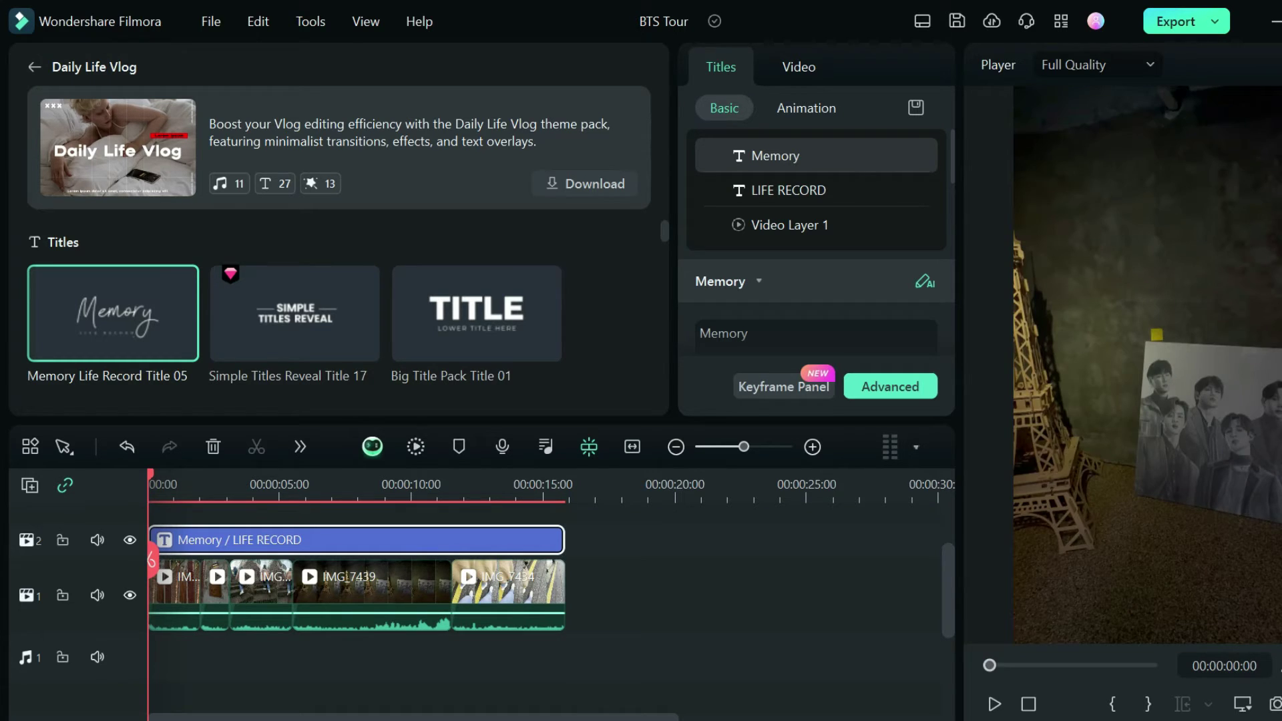
{"action": "double_click", "coordinate": [354, 540]}
{"action": "double_click", "coordinate": [55, 333]}
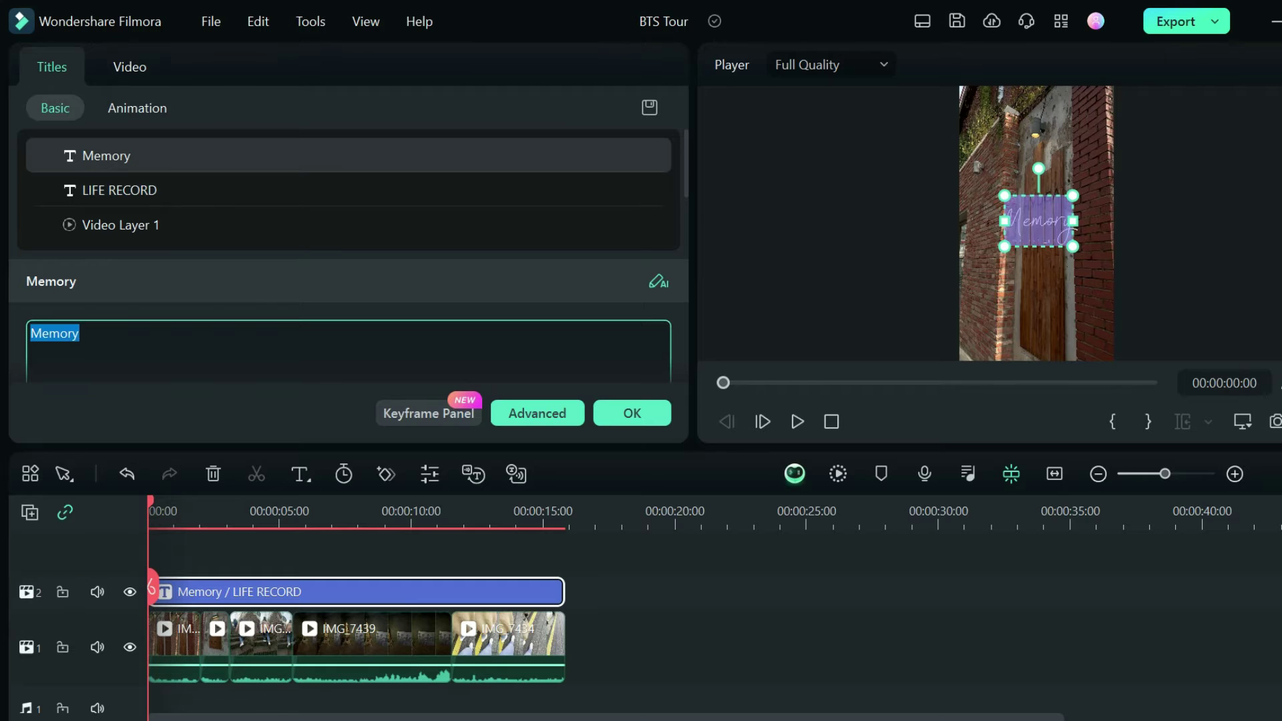
{"action": "type", "text": "BTS TO"}
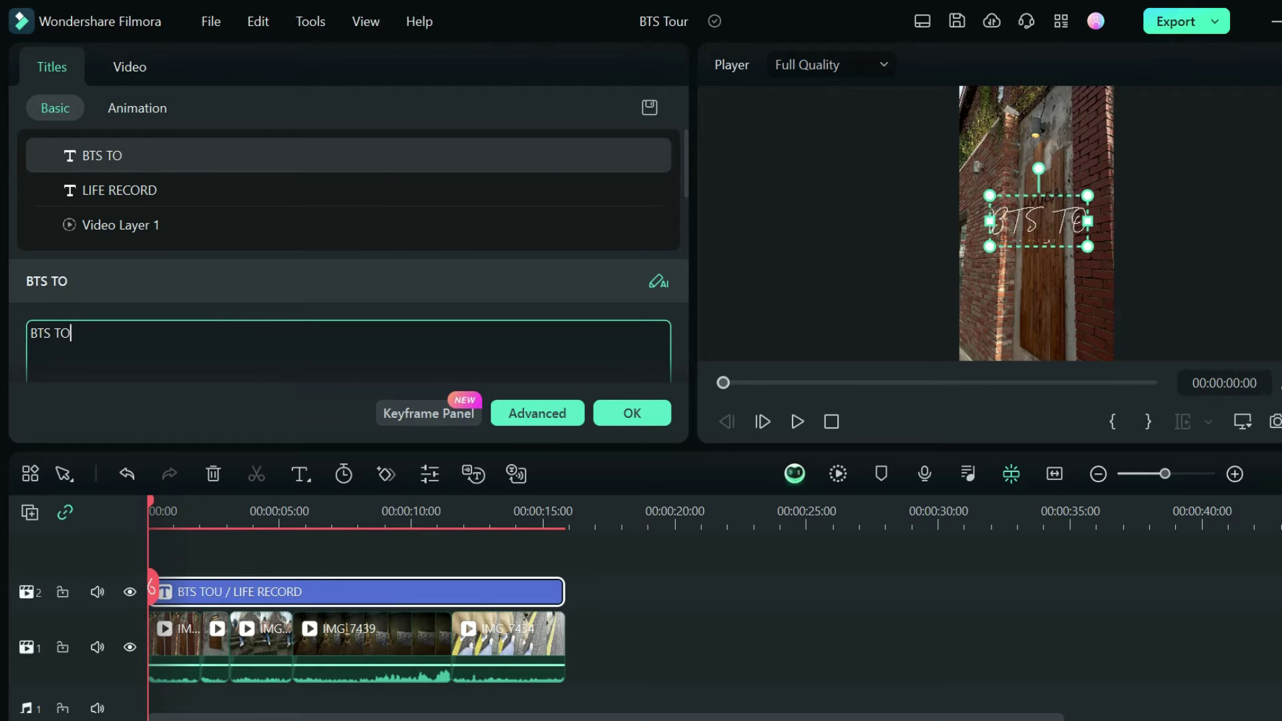
{"action": "type", "text": "UR"}
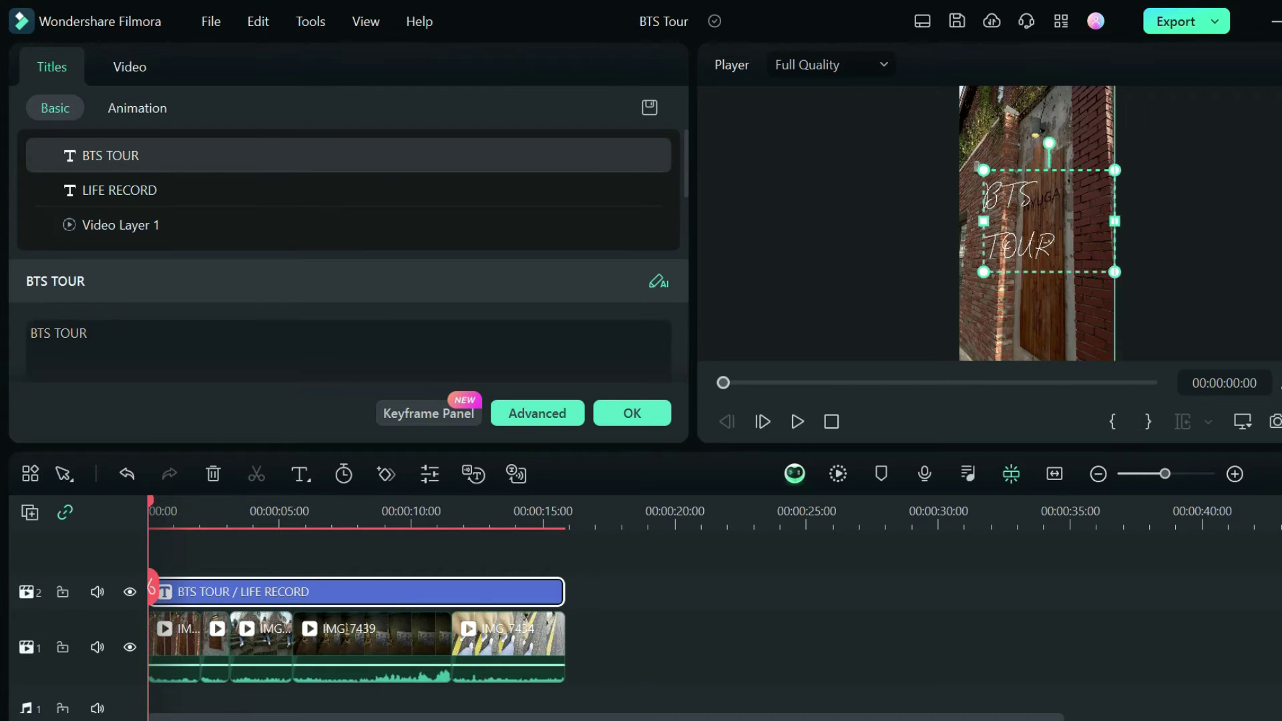
{"action": "left_click_drag", "start_coordinate": [1066, 196], "coordinate": [1055, 206]}
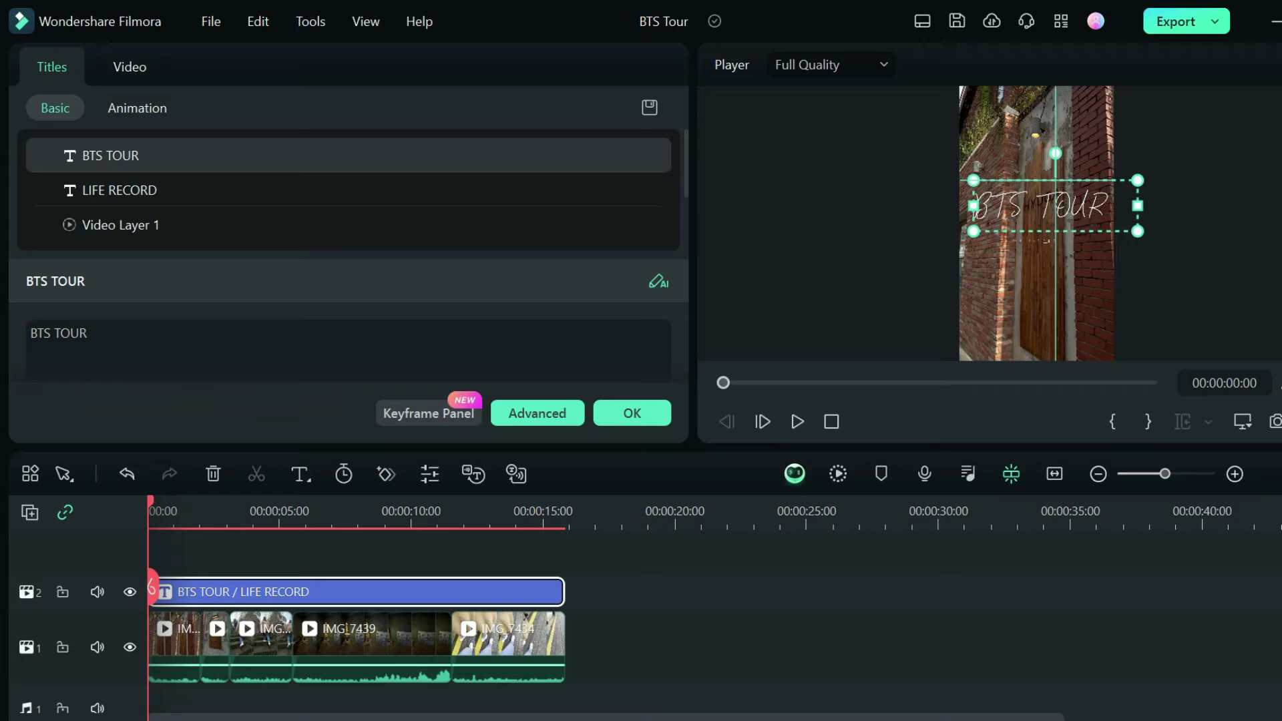
- Change the second line to 'KOREA VLOG' under BTS TOUR, then scrub to about 12 seconds
{"action": "left_click", "coordinate": [1031, 241]}
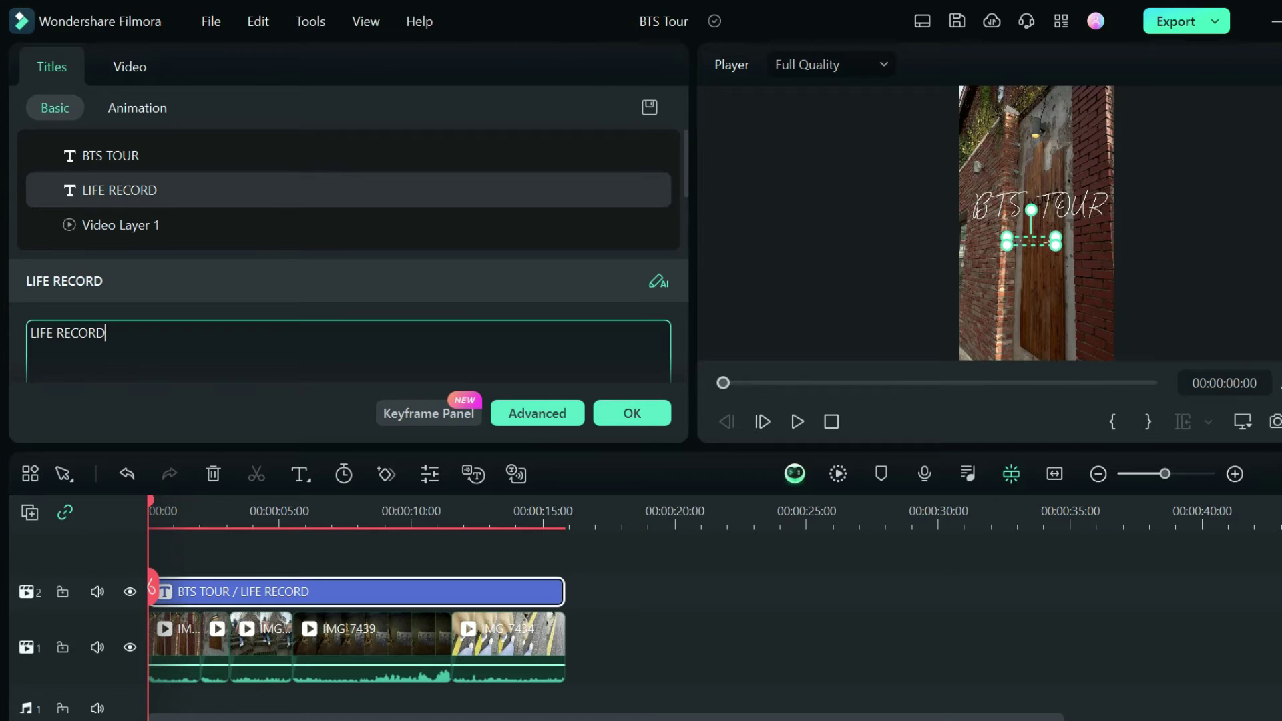
{"action": "type", "text": "KOREA VLOG"}
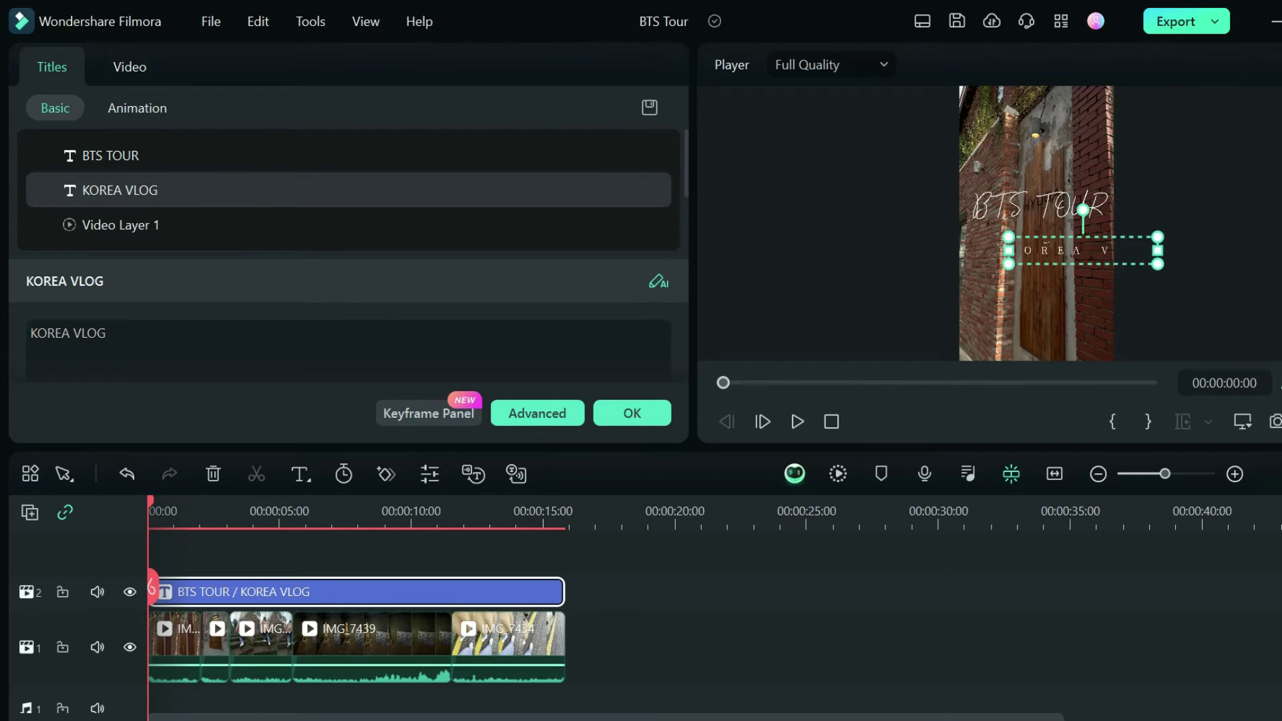
{"action": "left_click_drag", "start_coordinate": [1083, 251], "coordinate": [1045, 242]}
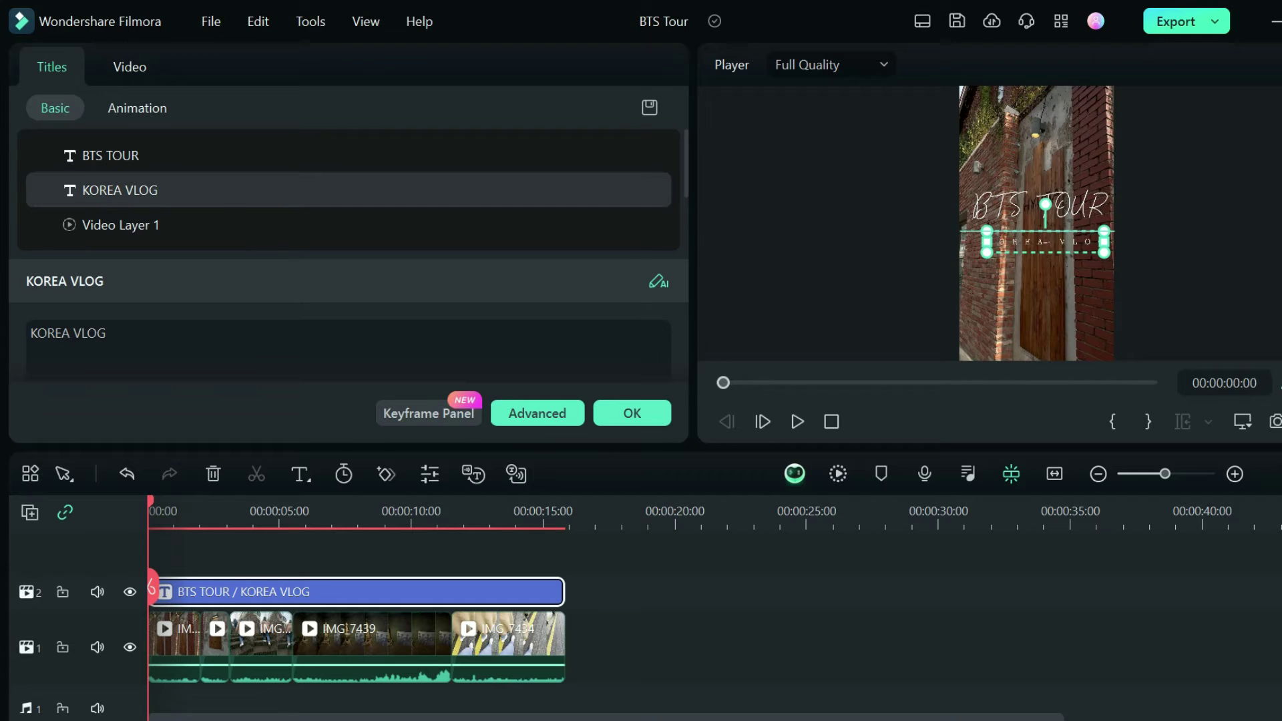
{"action": "left_click_drag", "start_coordinate": [151, 587], "coordinate": [485, 588]}
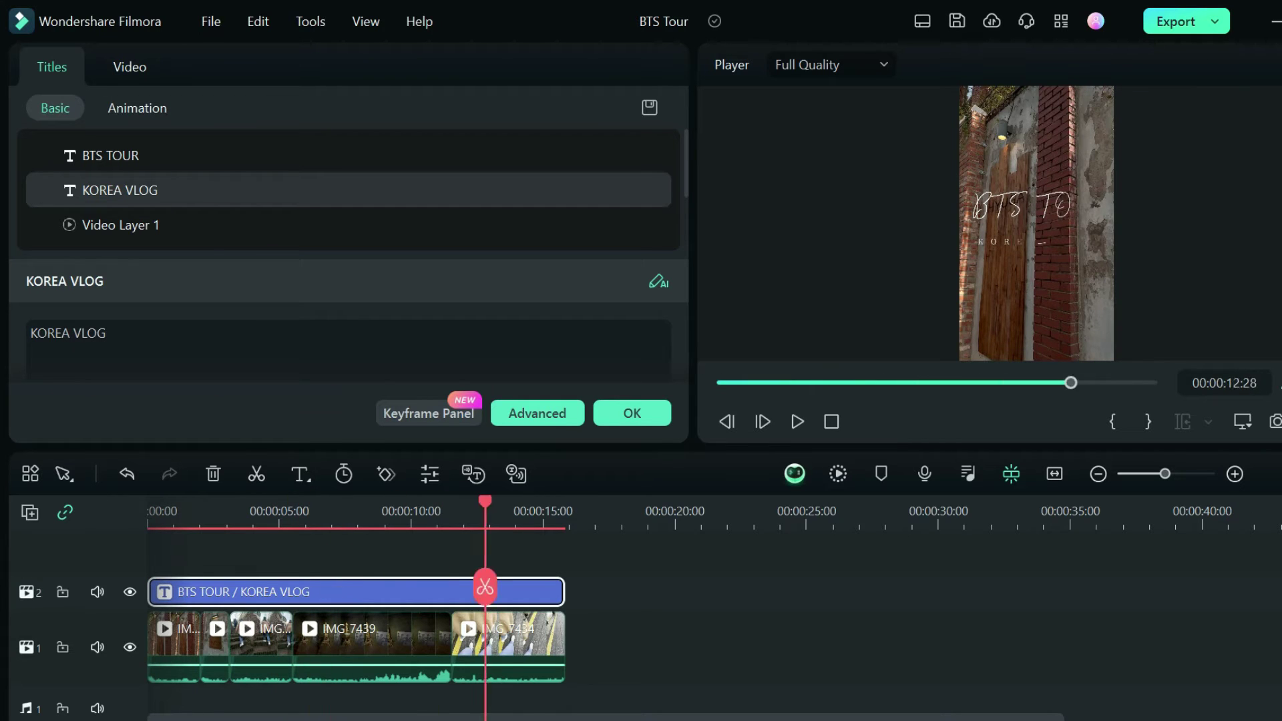
- Play the vlog from the start, pause near 07:01, and show the title's Video settings
{"action": "key", "text": "Home"}
{"action": "key", "text": "space"}
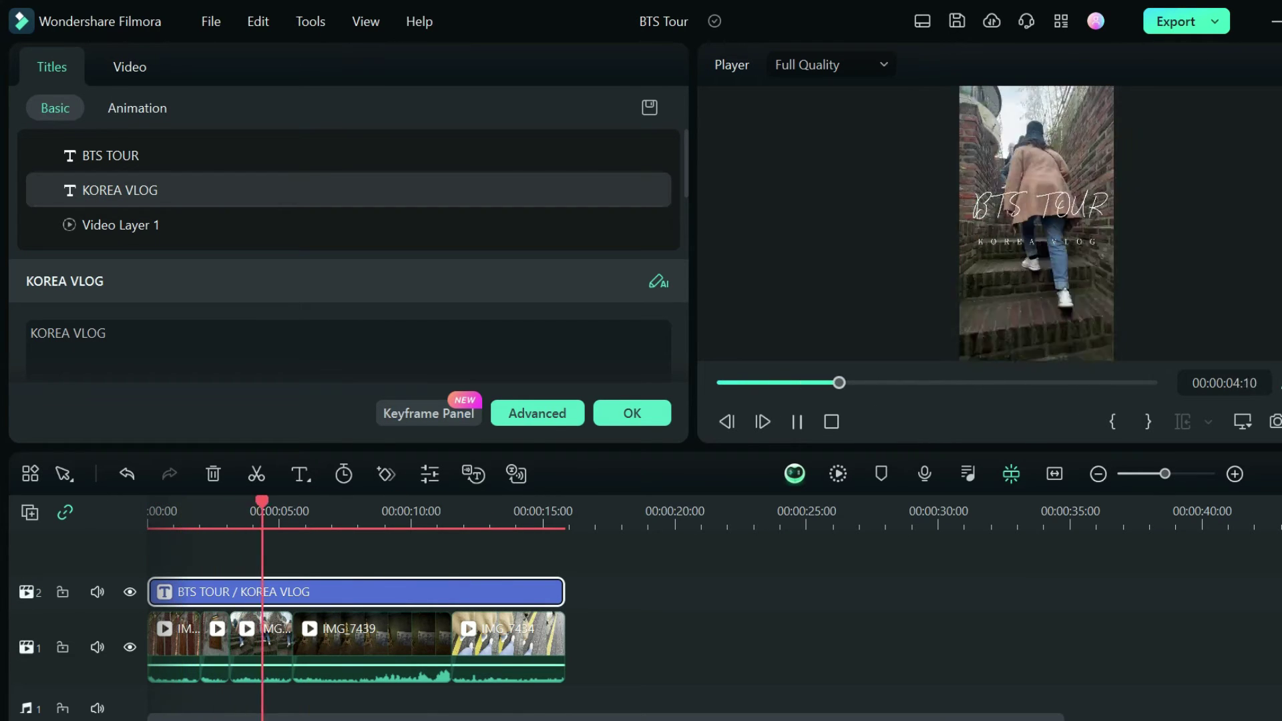
{"action": "key", "text": "space"}
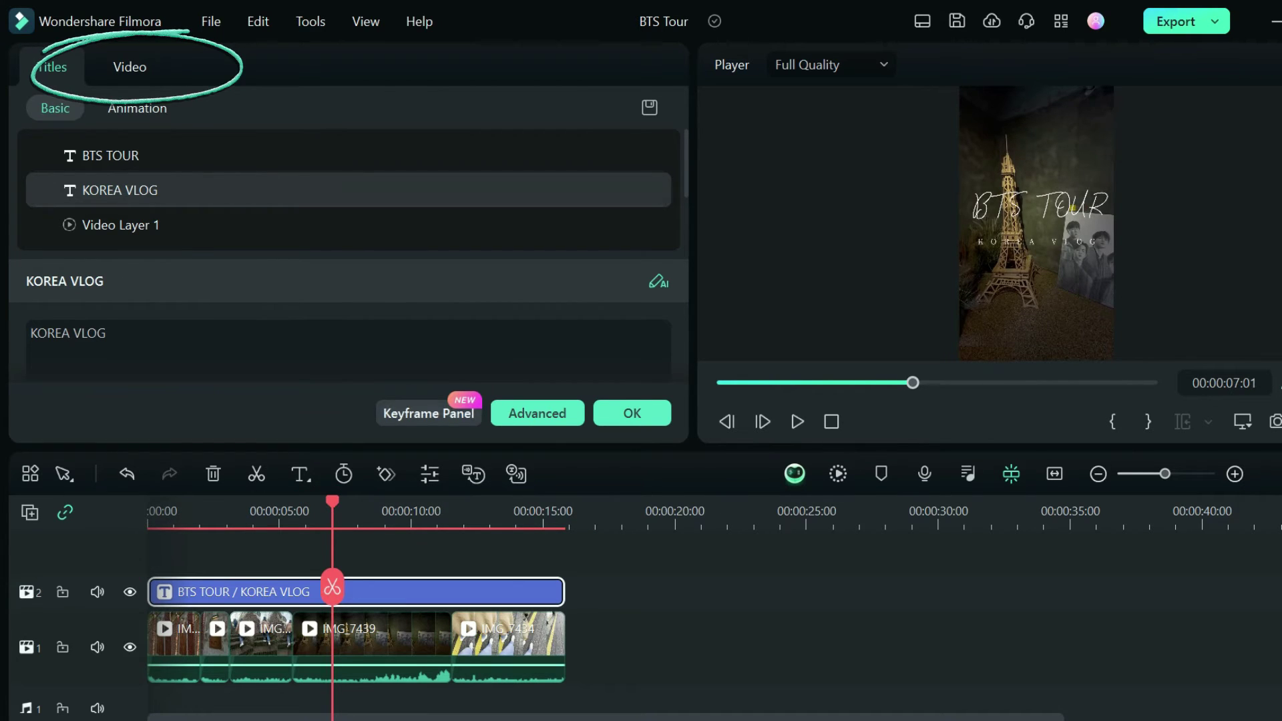
{"action": "left_click", "coordinate": [130, 67]}
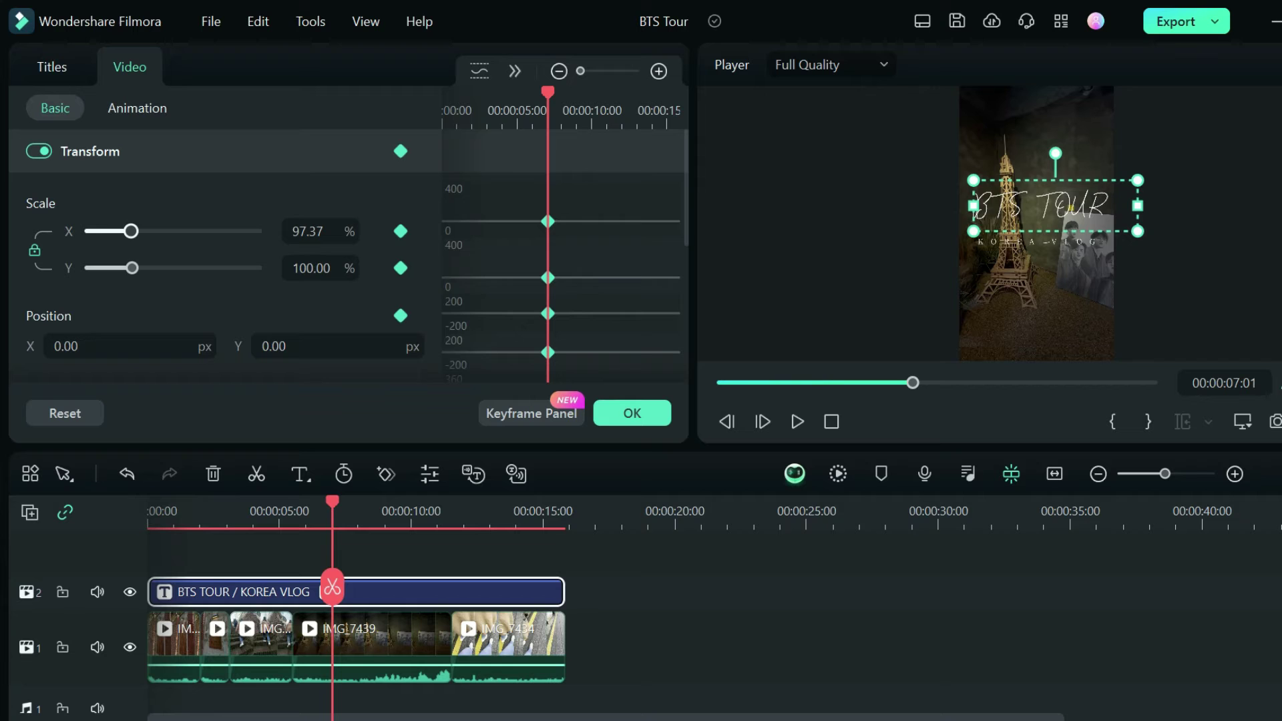
- Adjust the title's Scale slider to set a 116% scale keyframe near seven seconds
{"action": "mouse_move", "coordinate": [131, 231]}
{"action": "left_mouse_down"}
{"action": "mouse_move", "coordinate": [187, 231]}
{"action": "mouse_move", "coordinate": [125, 231]}
{"action": "left_mouse_up"}
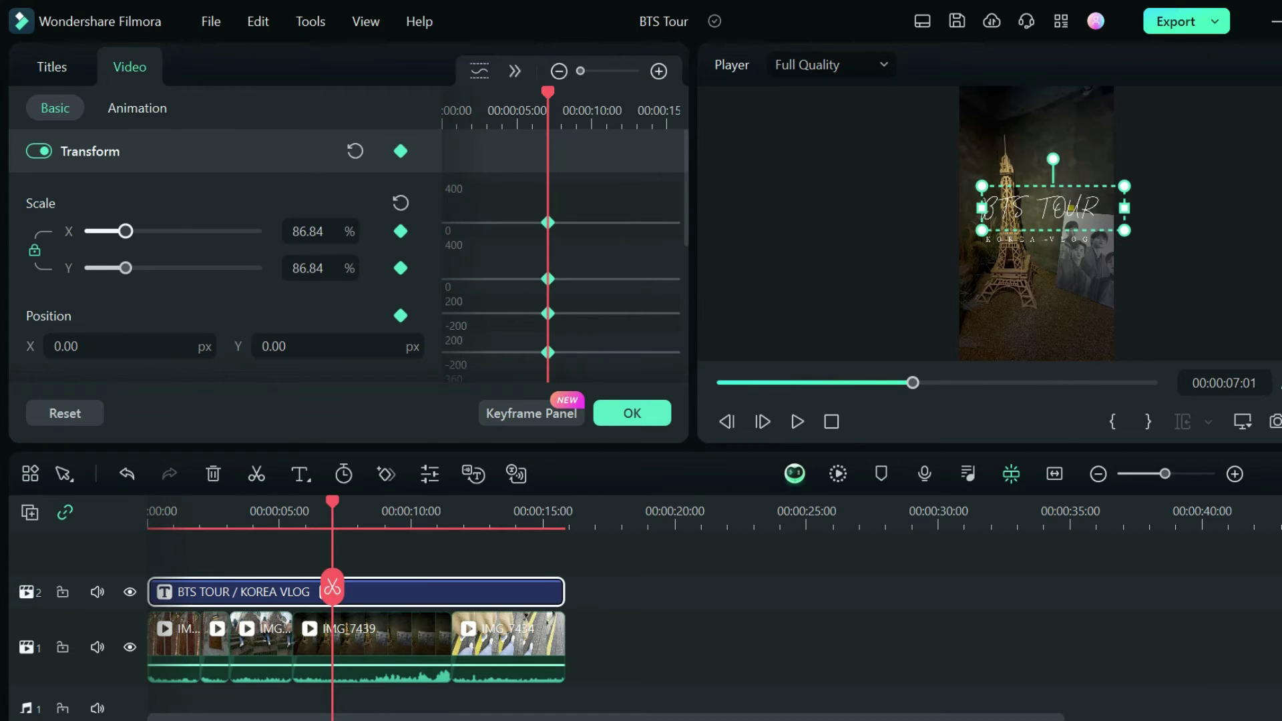
{"action": "left_click_drag", "start_coordinate": [126, 231], "coordinate": [131, 231]}
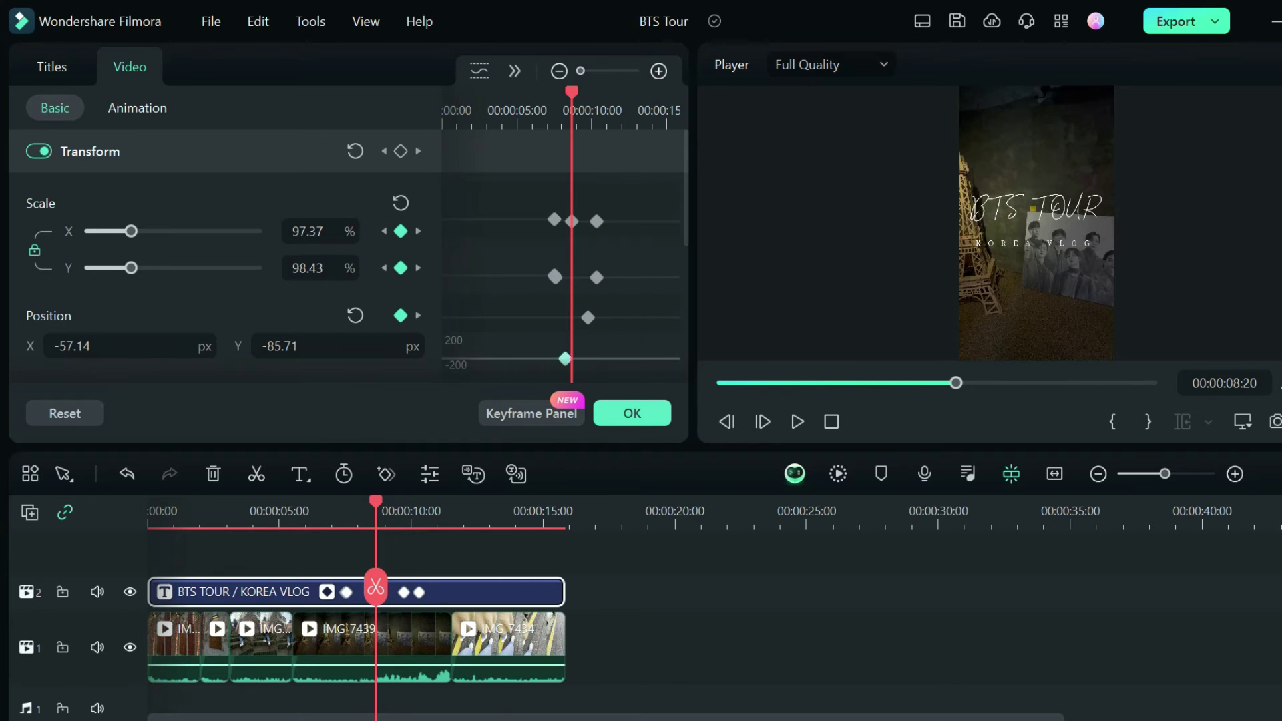
- Reset the title's transform at 05:16 and delete the extra keyframes
{"action": "left_click", "coordinate": [293, 514]}
{"action": "left_click", "coordinate": [355, 150]}
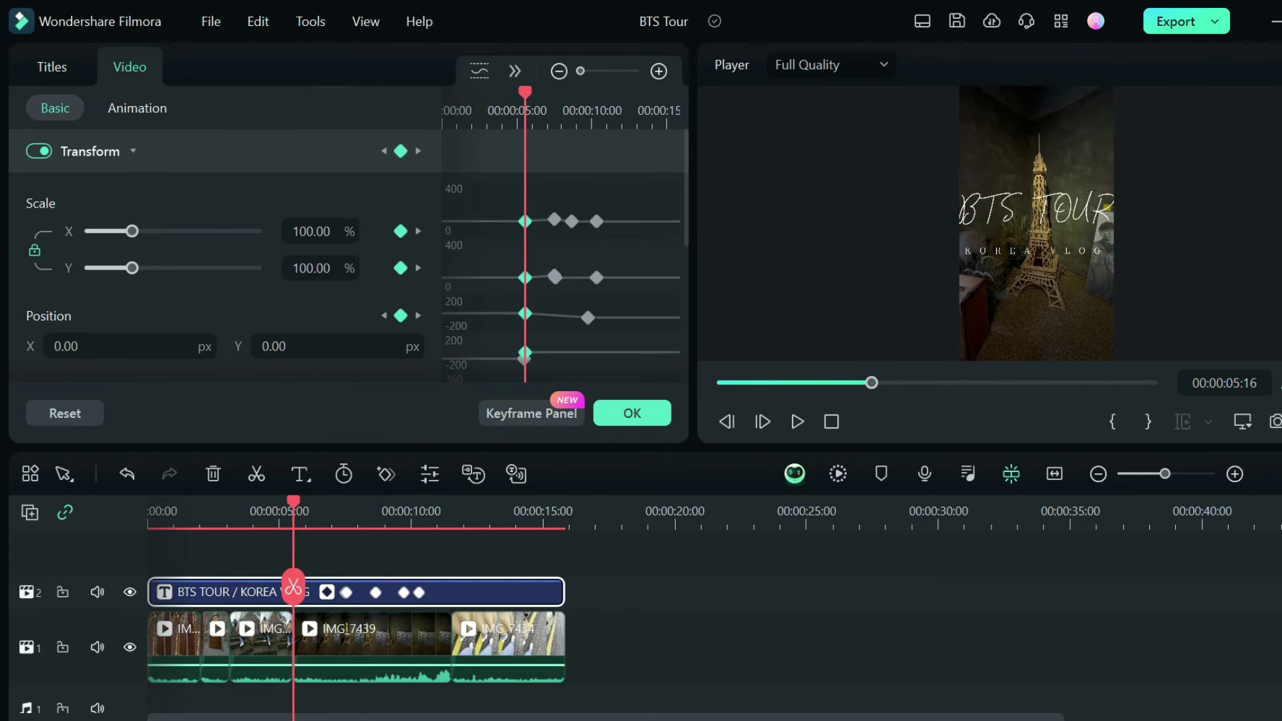
{"action": "left_click", "coordinate": [90, 151]}
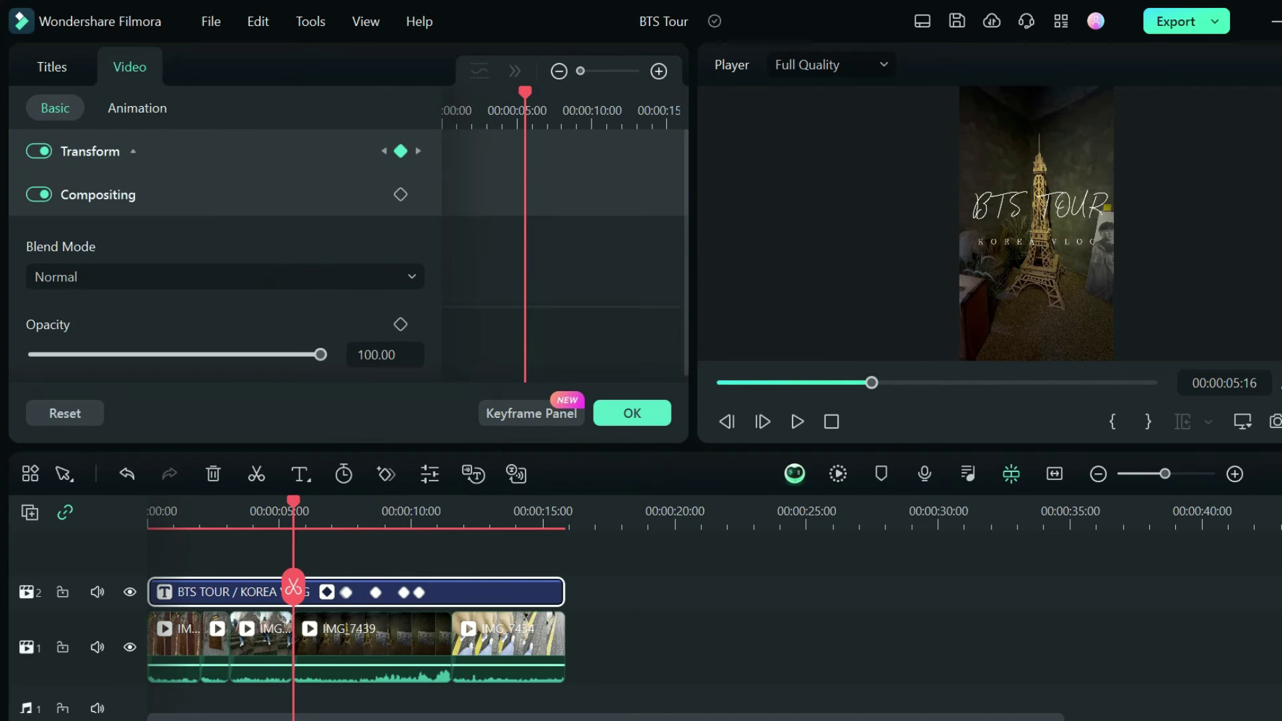
{"action": "left_click", "coordinate": [90, 151]}
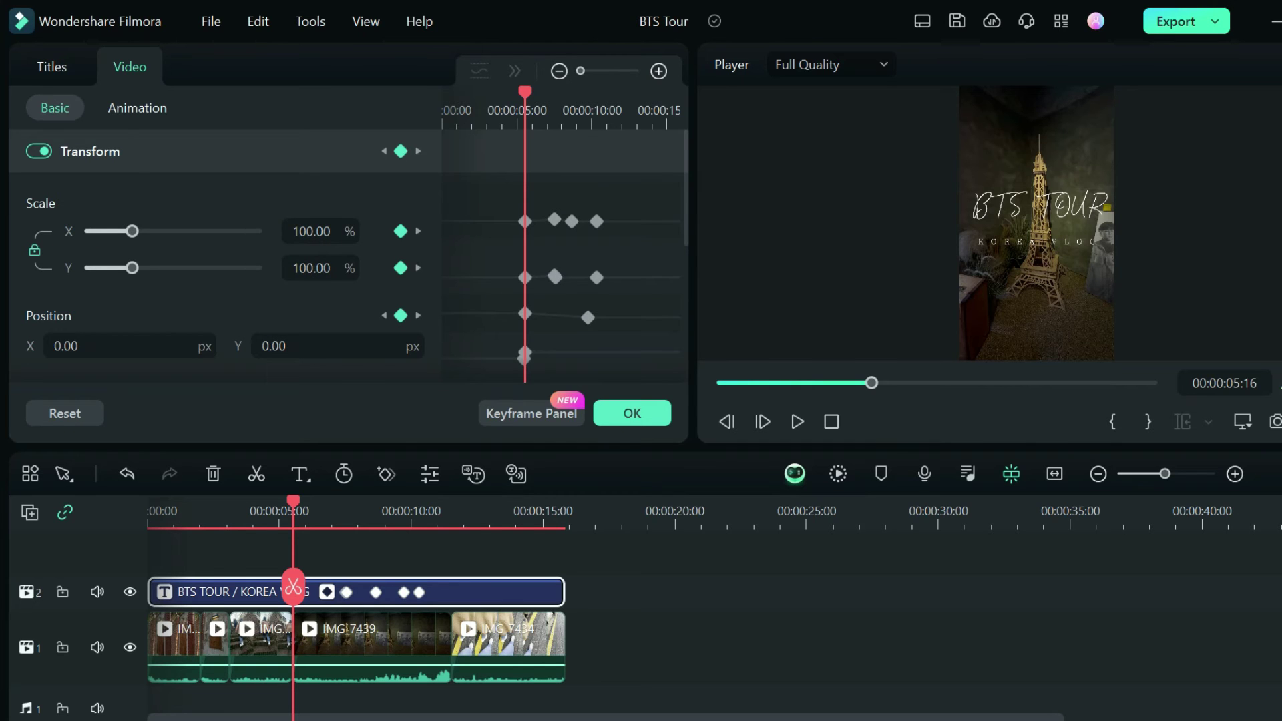
{"action": "left_click_drag", "start_coordinate": [688, 204], "coordinate": [494, 370]}
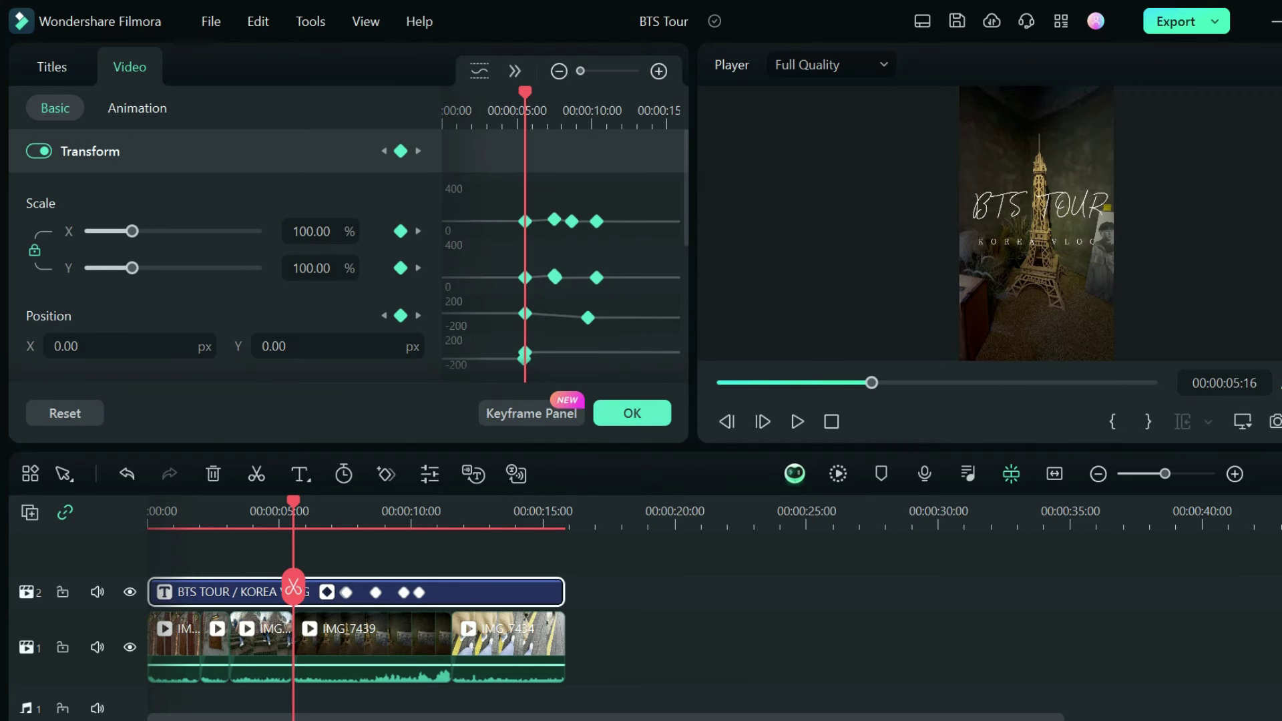
{"action": "key", "text": "Delete"}
- At 10:07, set the title's Scale to 50% and Position Y to -100
{"action": "left_click_drag", "start_coordinate": [524, 94], "coordinate": [595, 94]}
{"action": "left_click_drag", "start_coordinate": [132, 231], "coordinate": [112, 231]}
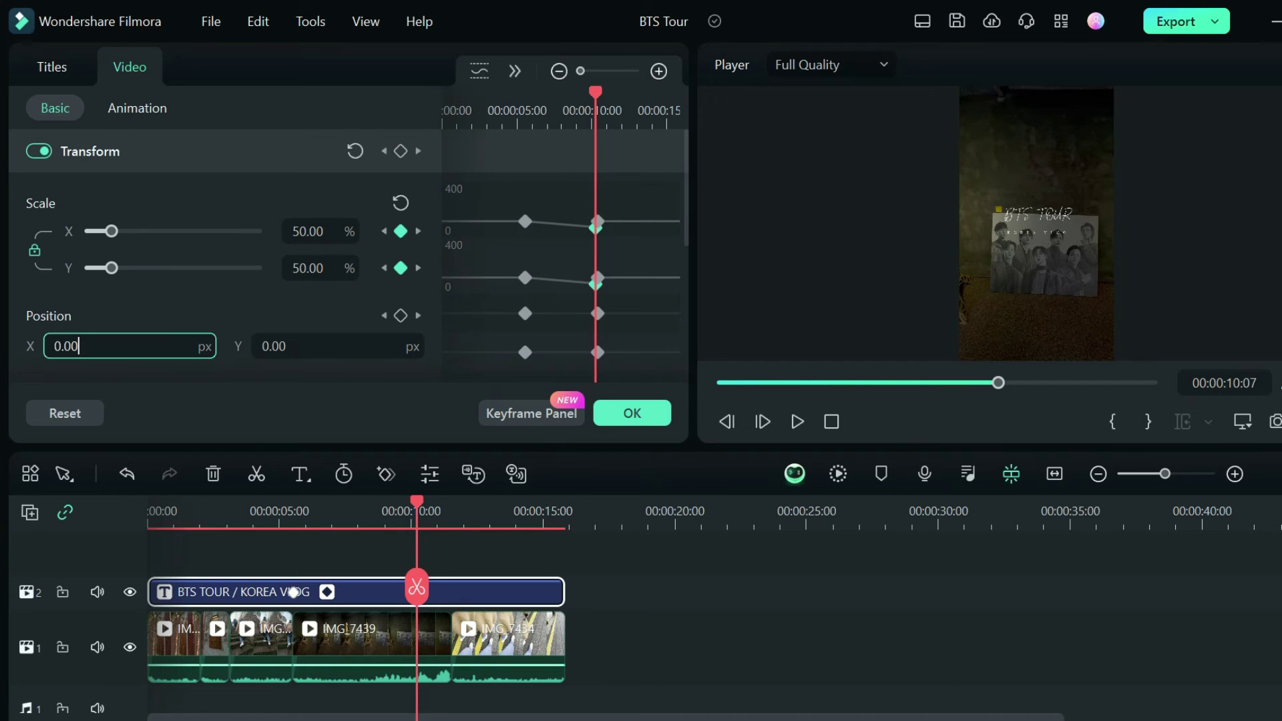
{"action": "left_click", "coordinate": [293, 346]}
{"action": "type", "text": "-100"}
{"action": "key", "text": "Return"}
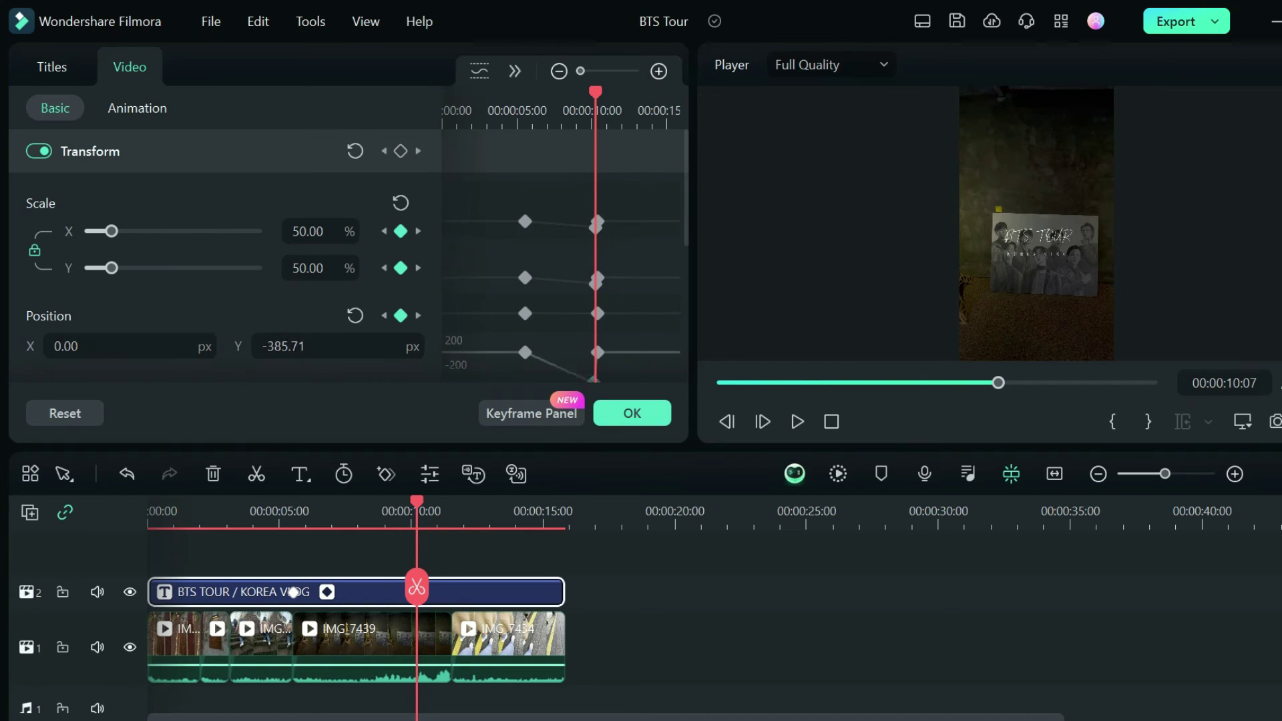